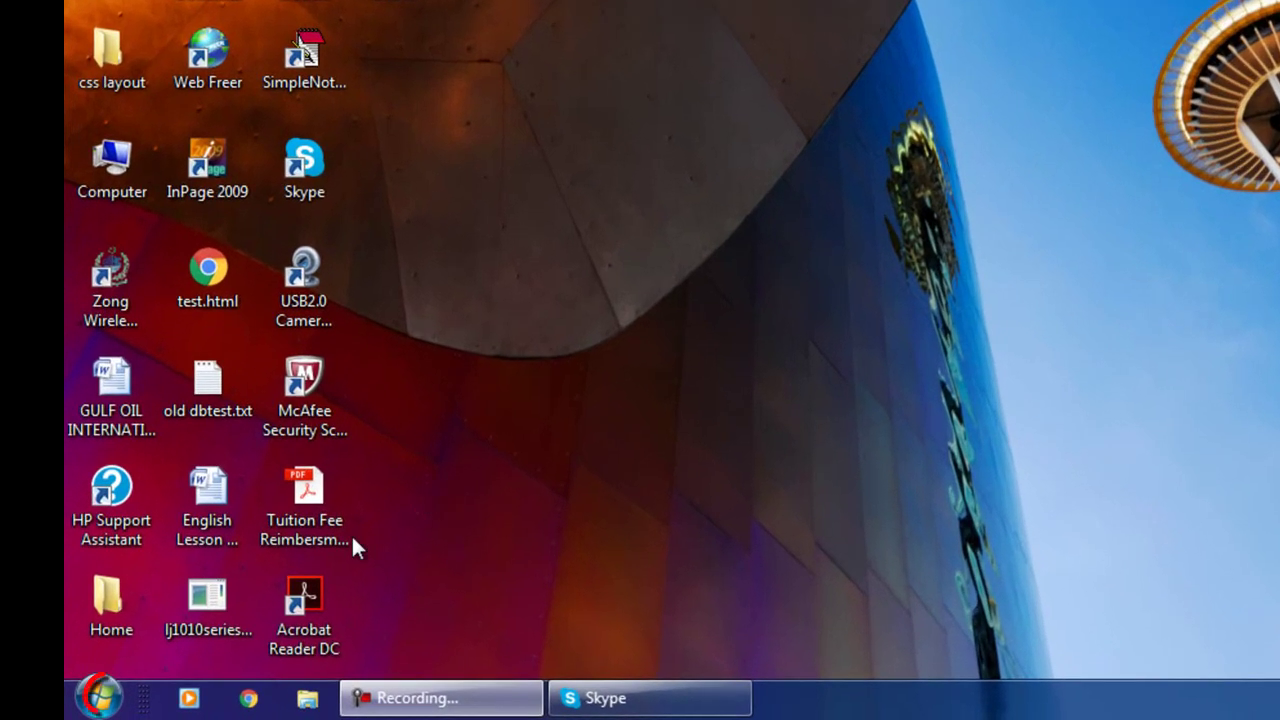
Step: Open the Start menu and view the recent-file jump lists for Paint (logo.png, water.jpg) and Word 2007
click(104, 697)
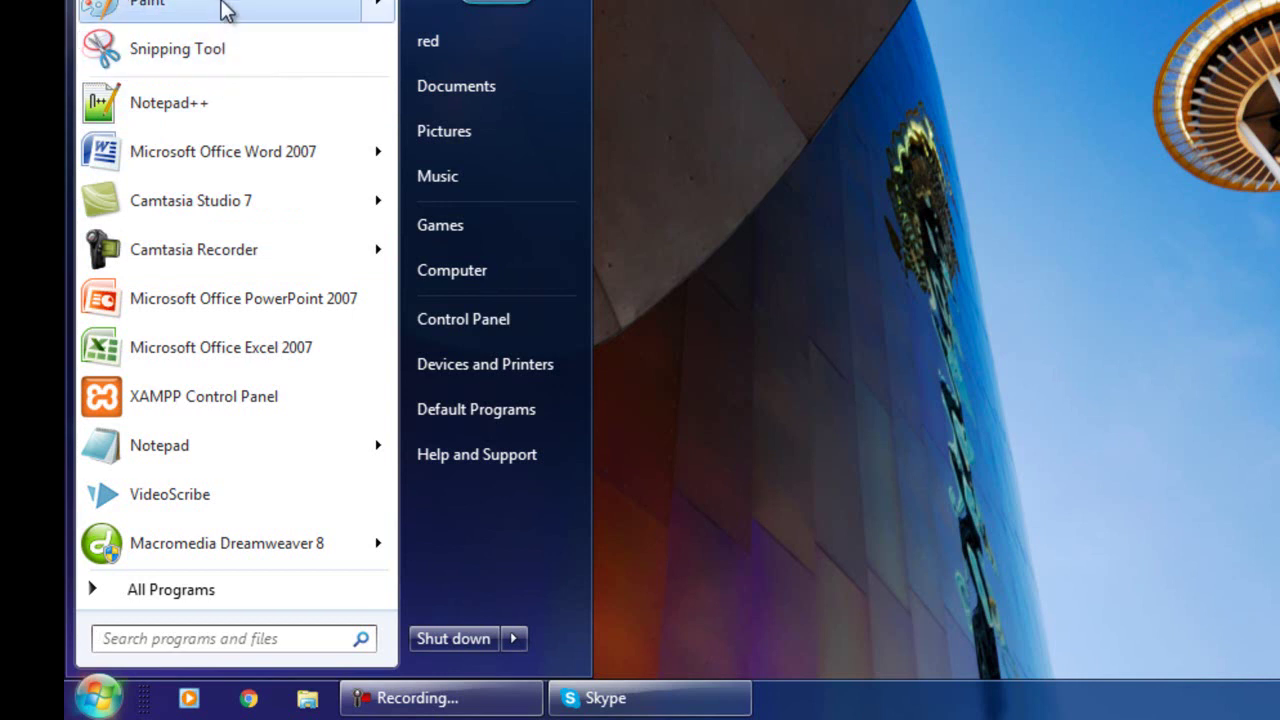
mouse_move(224, 8)
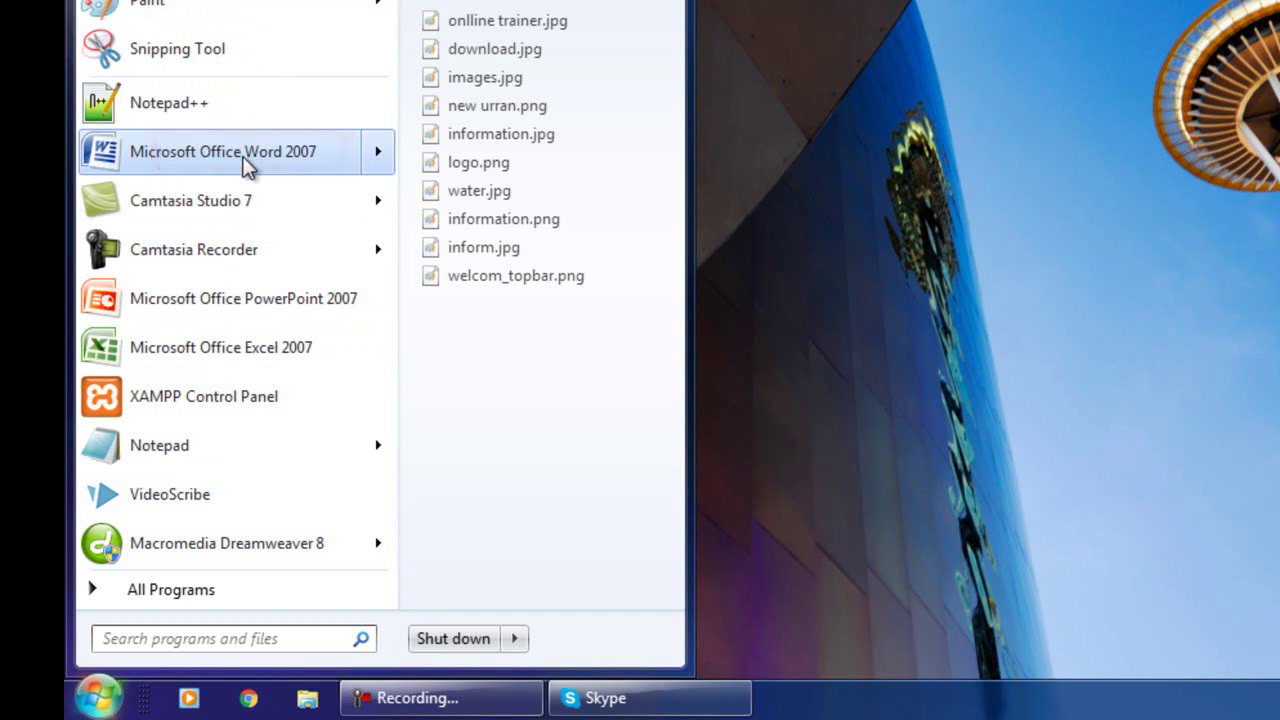
mouse_move(246, 165)
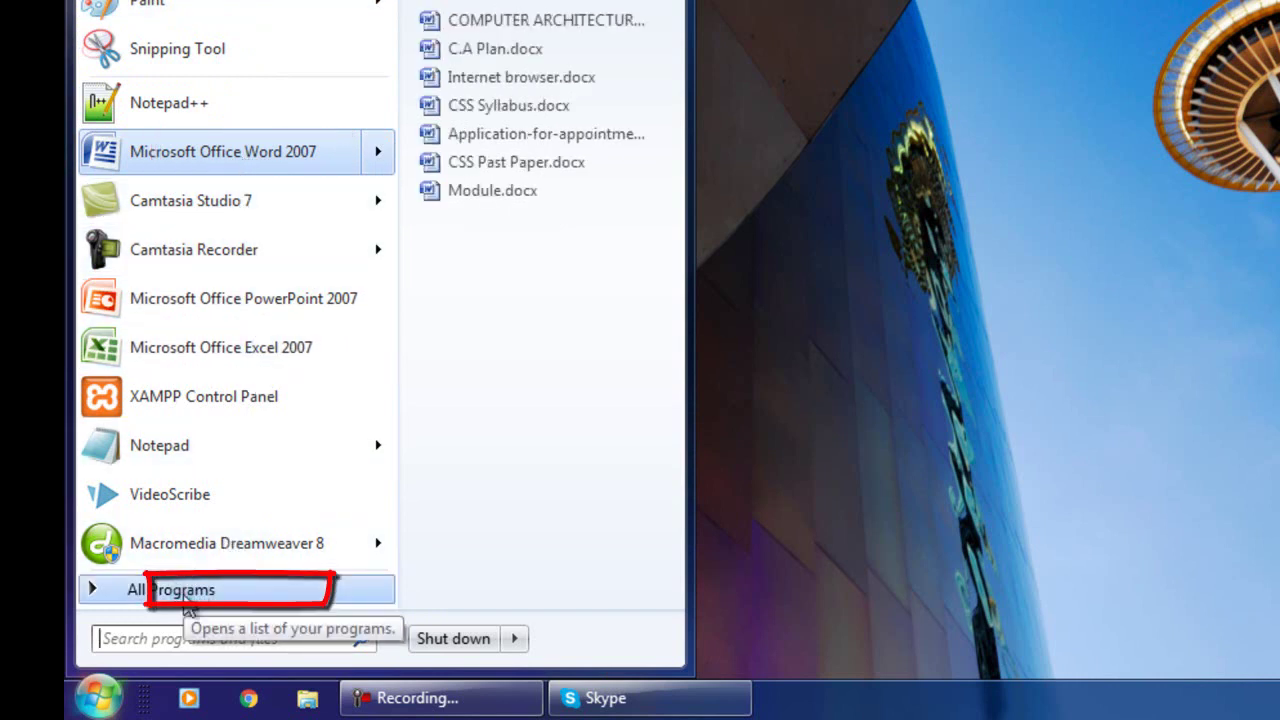
Step: Launch Microsoft Office Word 2007 from All Programs > Microsoft Office, opening blank Document1
click(184, 600)
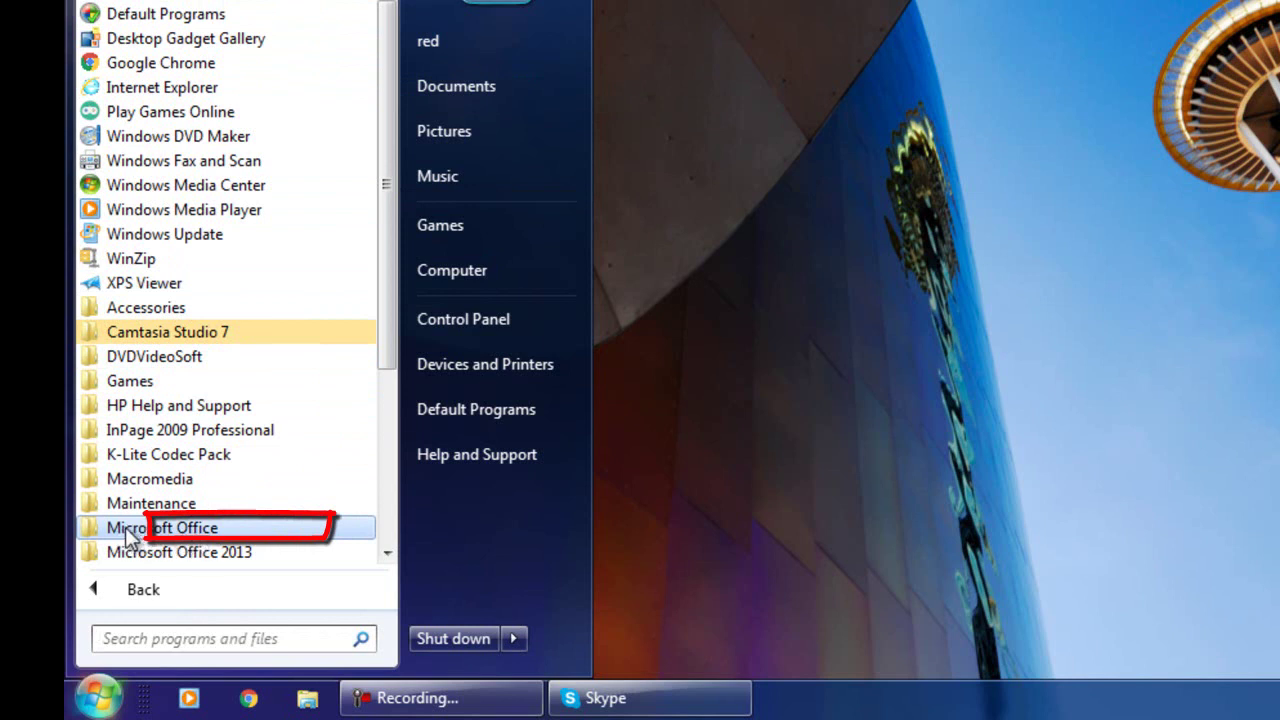
click(172, 527)
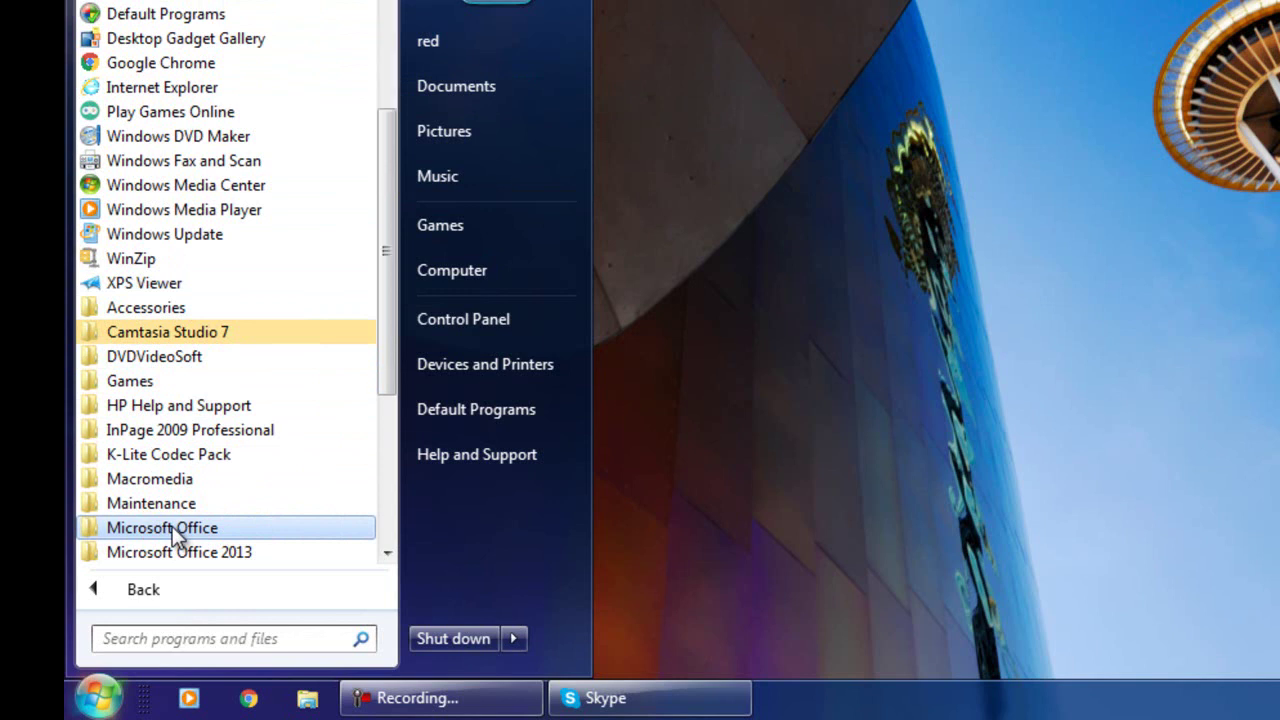
click(172, 526)
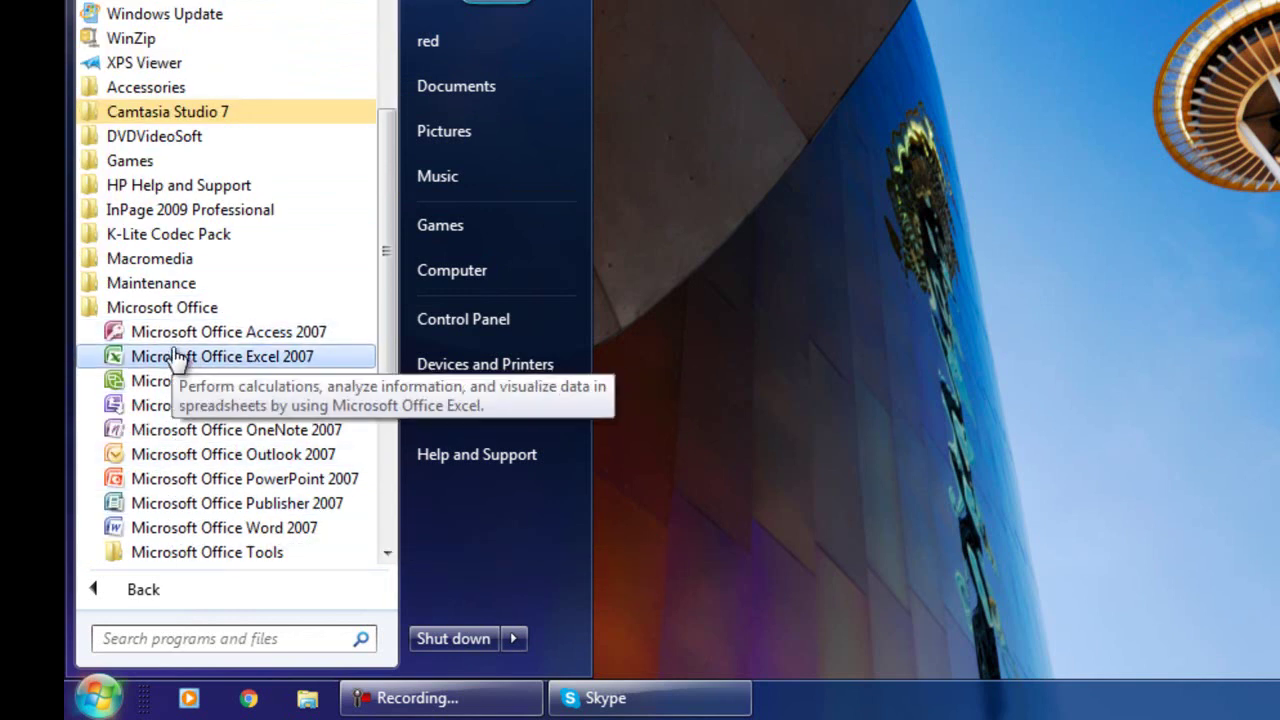
key(Down)
key(Down)
key(Down)
key(Down)
key(Down)
key(Down)
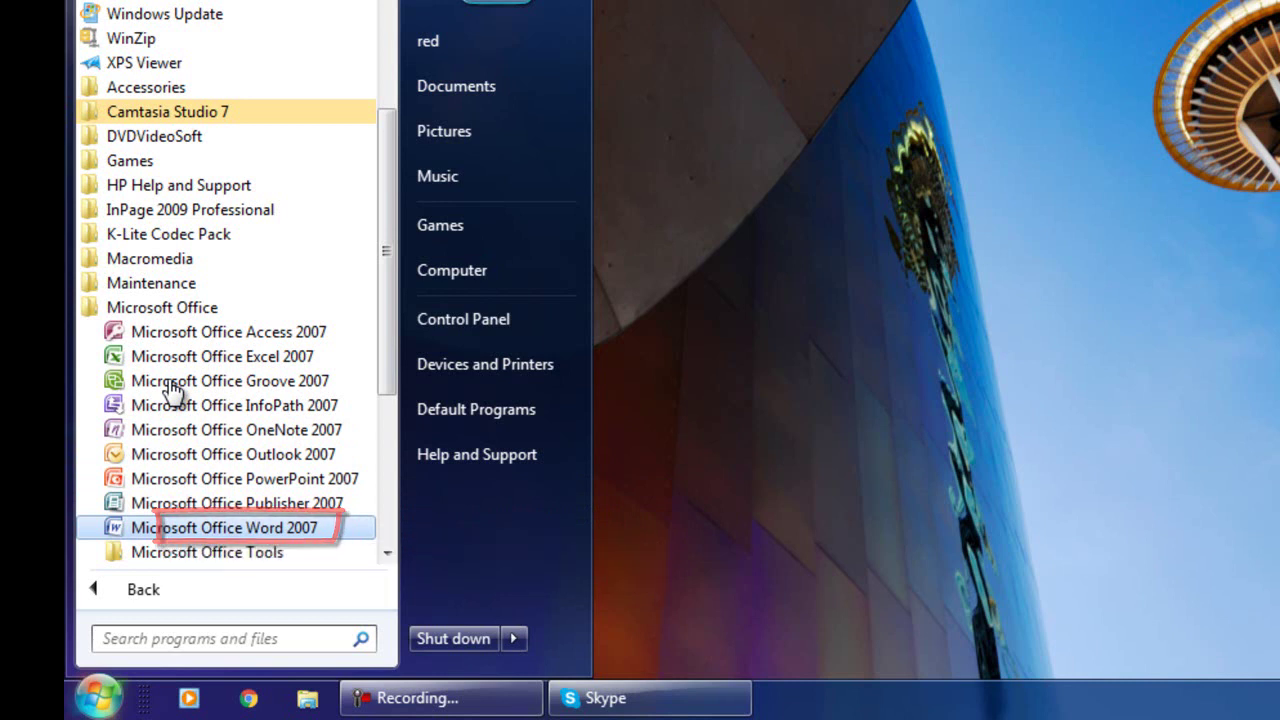
key(Return)
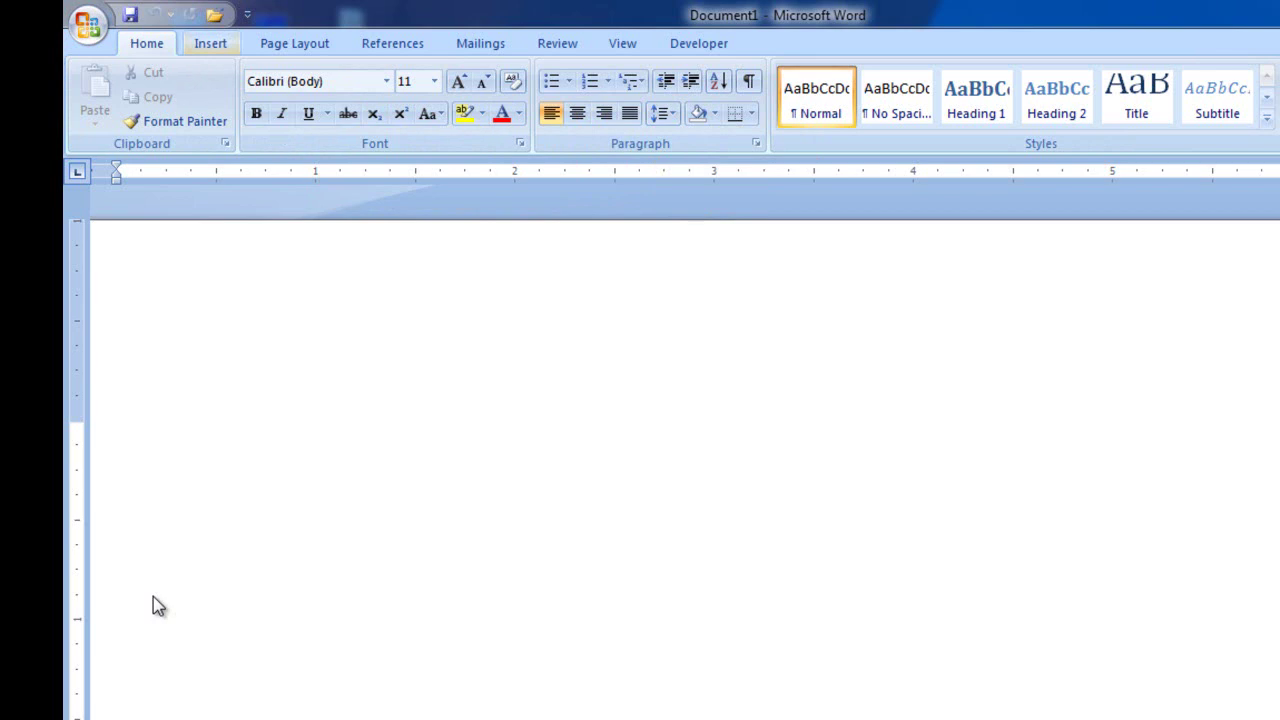
key(alt+n)
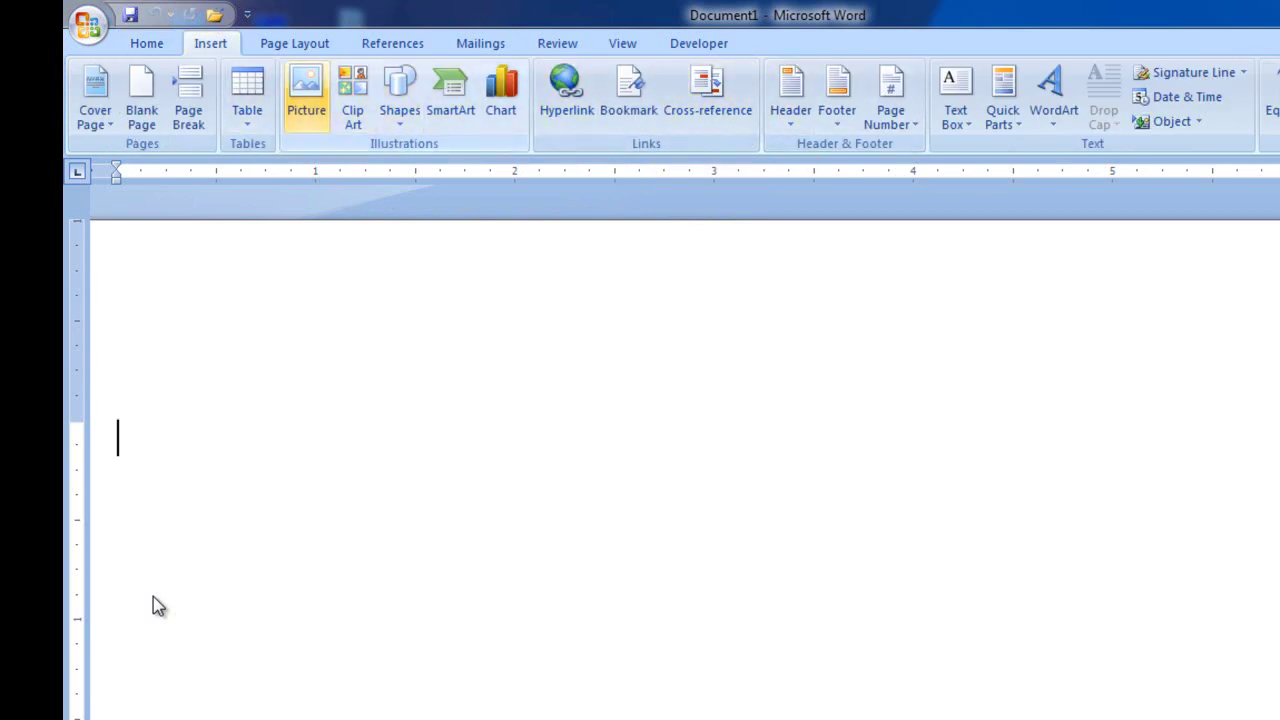
key(alt+p)
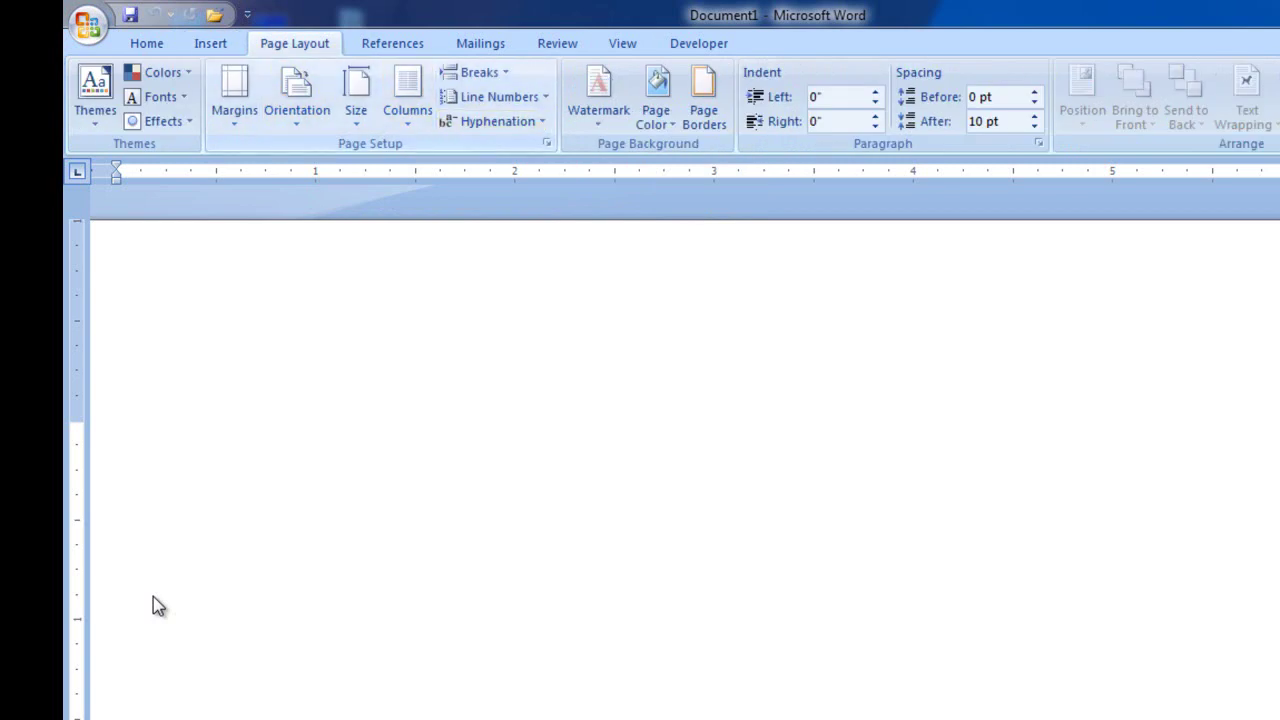
key(alt+h)
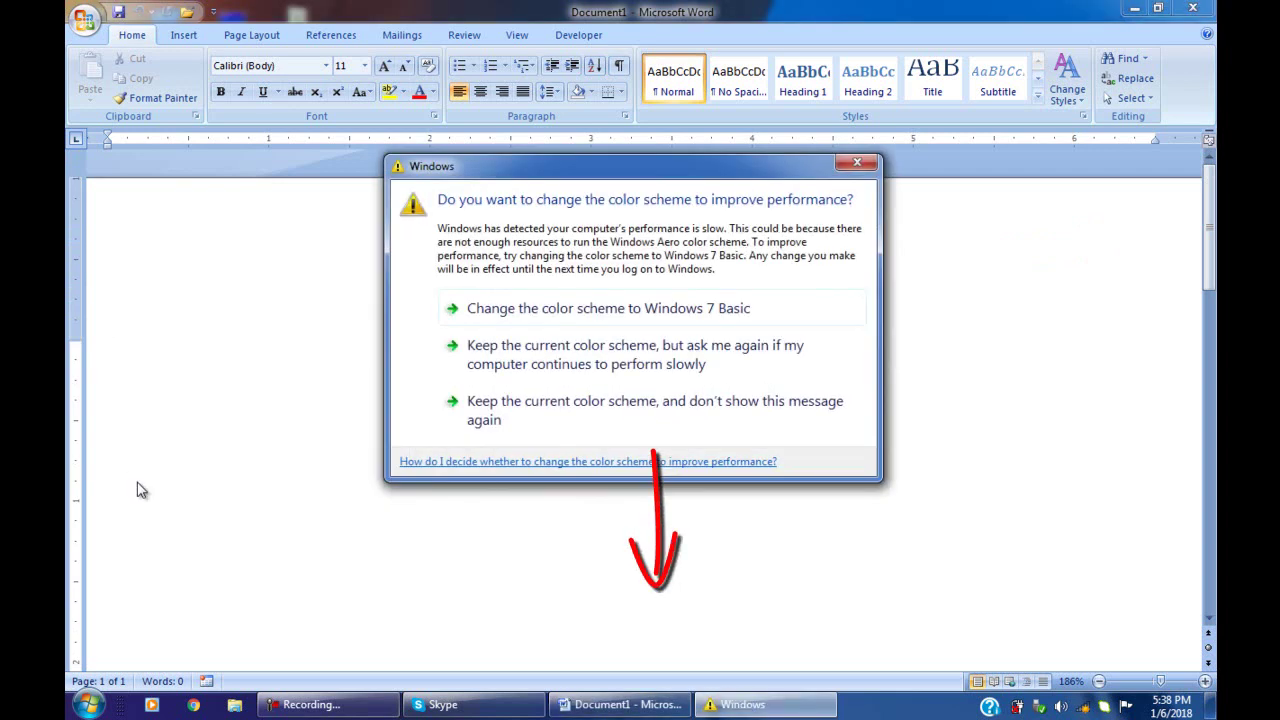
key(Escape)
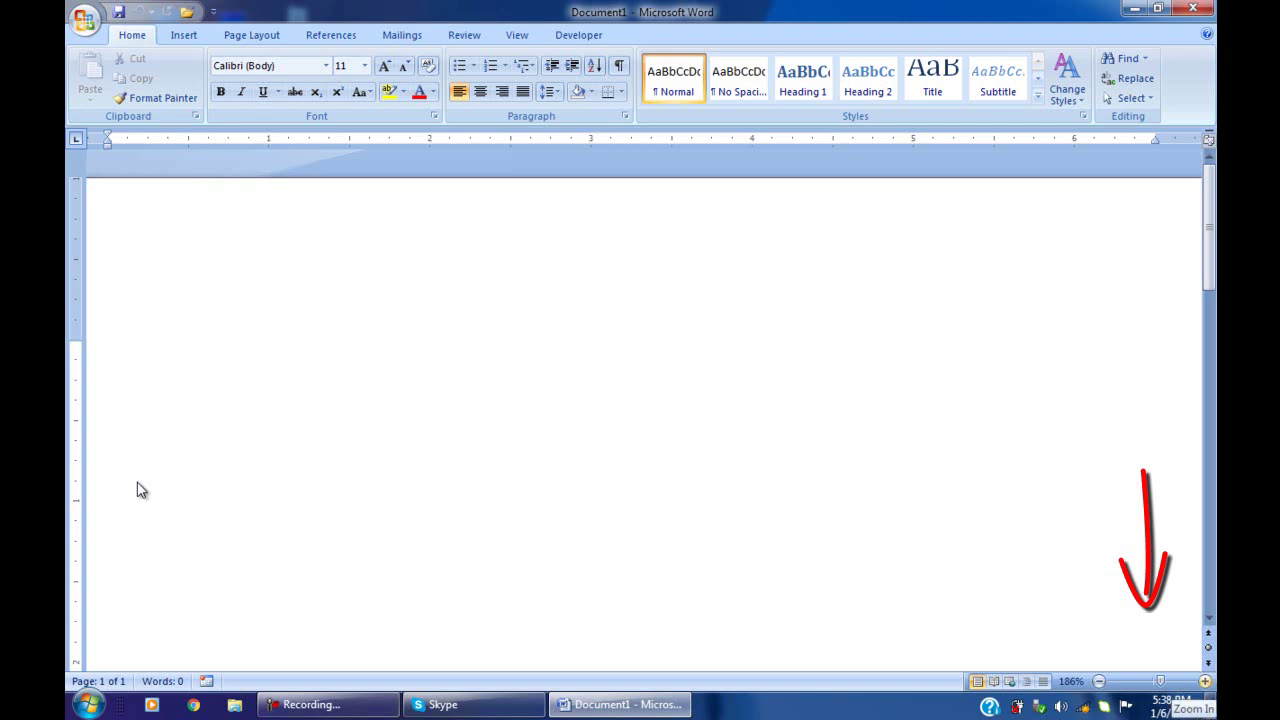
Step: Zoom blank Document1 in to 230%, then back out to 140% so the page fits the window
scroll(141, 490, up, 4)
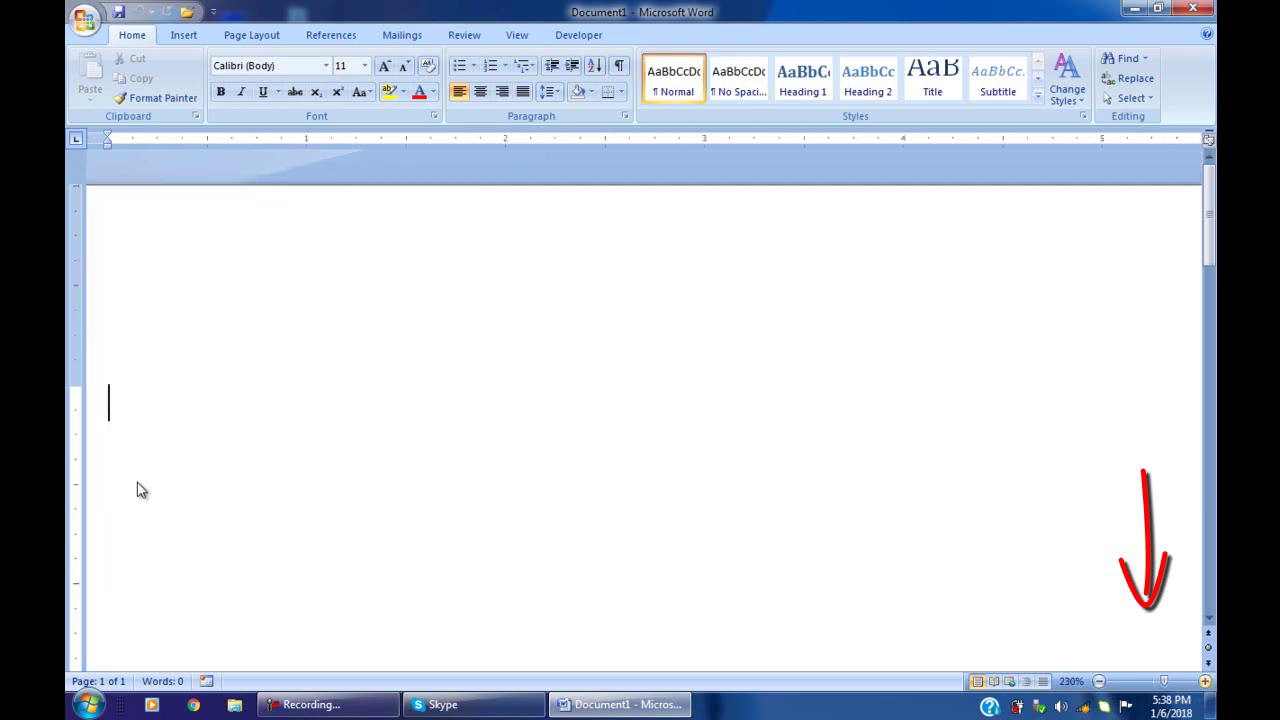
scroll(141, 490, down, 4)
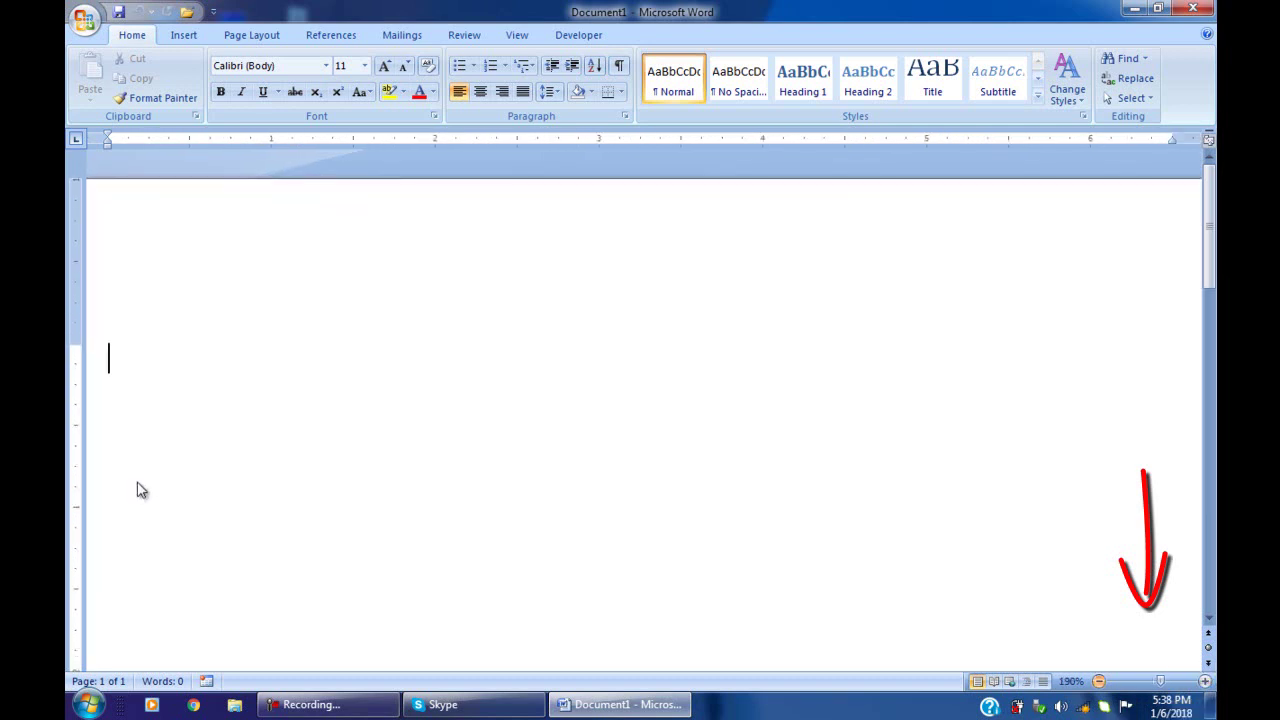
scroll(141, 490, down, 2)
scroll(140, 488, down, 3)
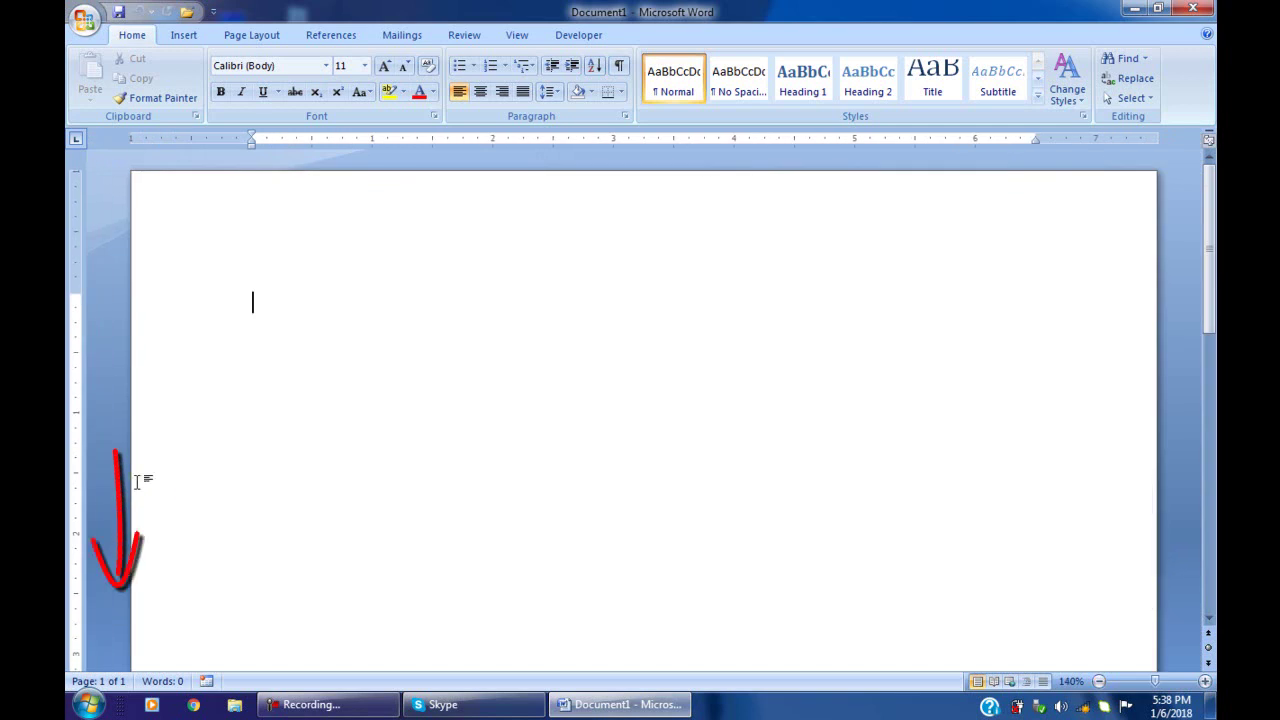